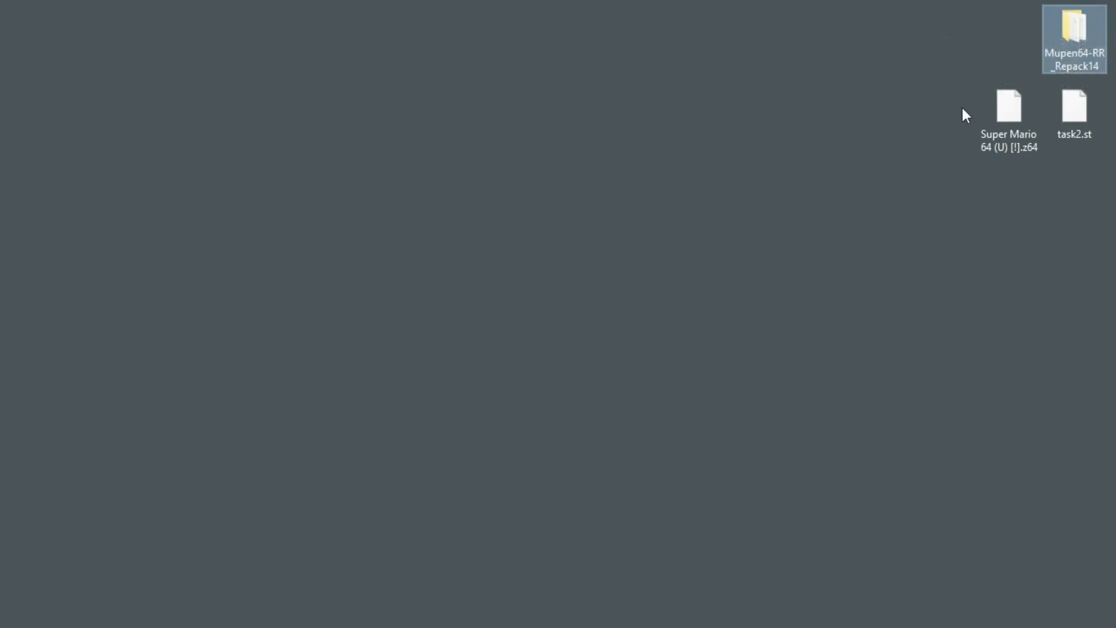
Step: Open Mupen64-RR_Repack14 > Mupen64-RR Repack and launch mupen64.exe
double_click(1074, 26)
left_click_drag(735, 113, 806, 51)
left_click_drag(1063, 627, 1045, 550)
double_click(489, 153)
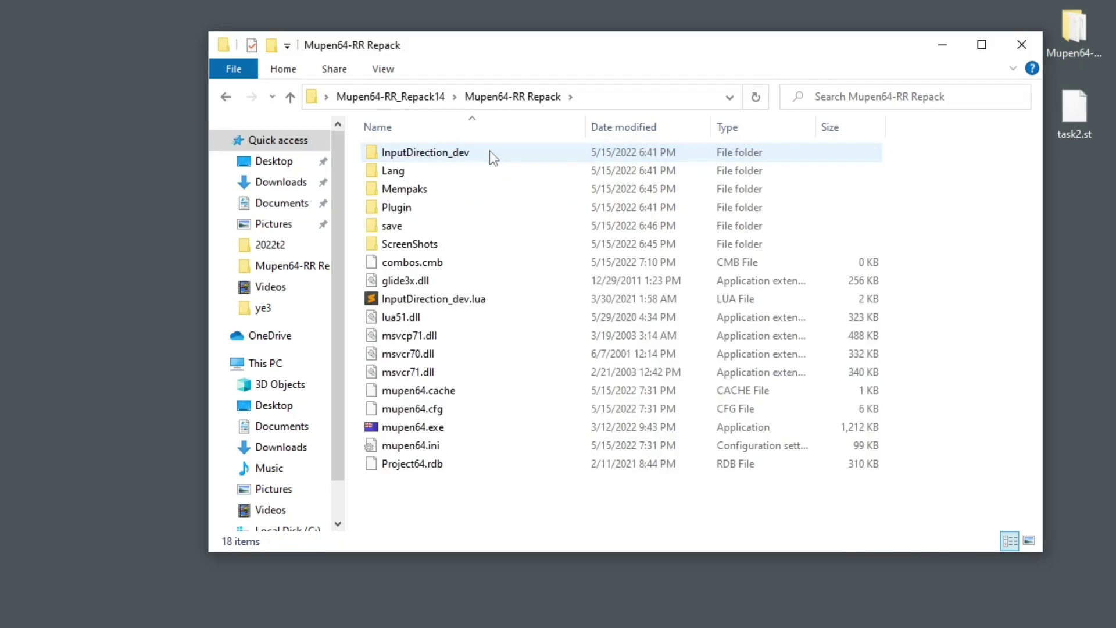
left_click(440, 429)
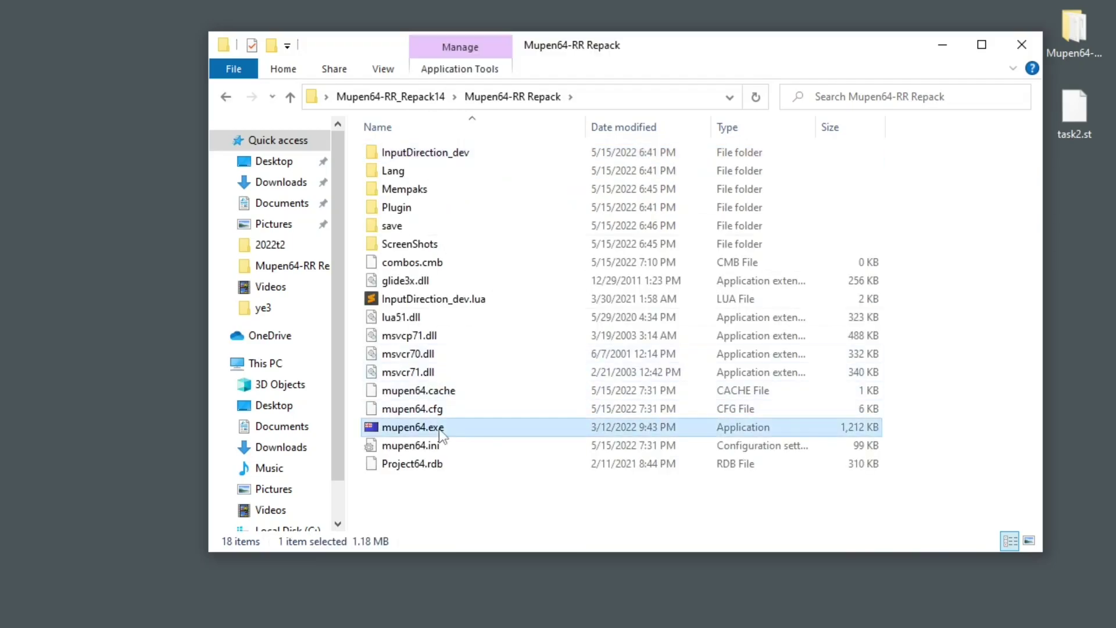
double_click(469, 428)
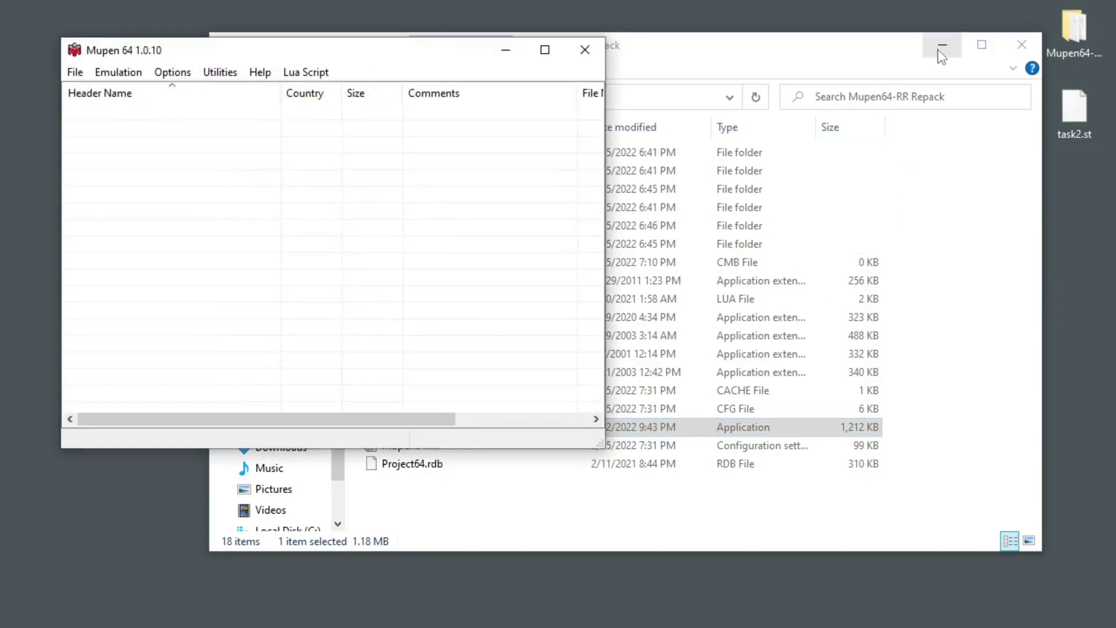
Step: Minimize File Explorer, reposition the emulator window, and bring up Options > Settings
left_click(941, 47)
left_click_drag(439, 61, 593, 72)
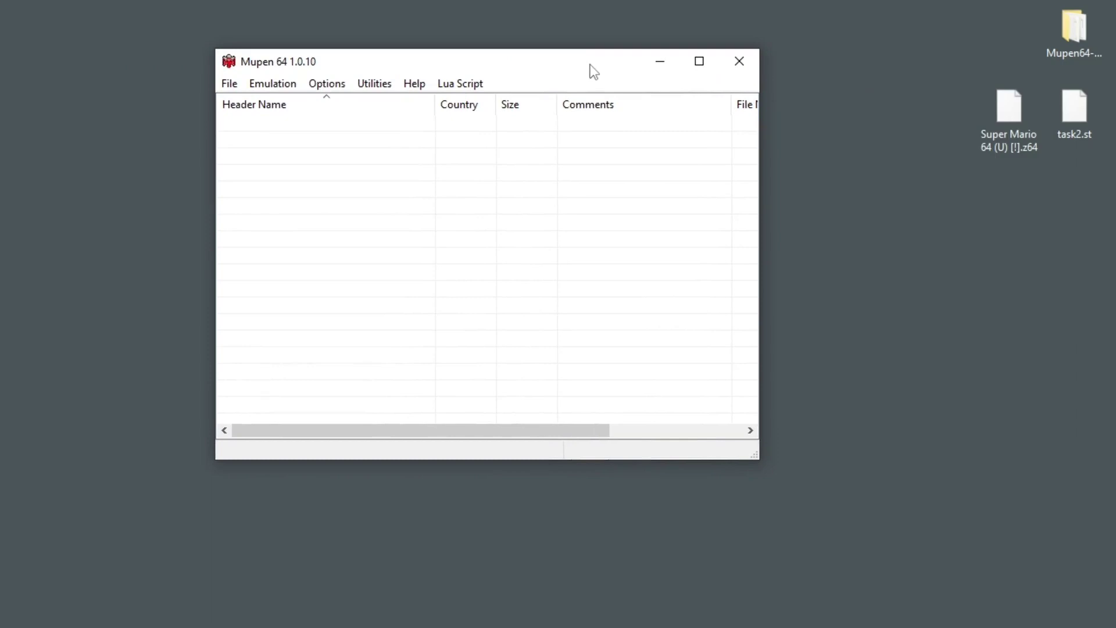
left_click(339, 86)
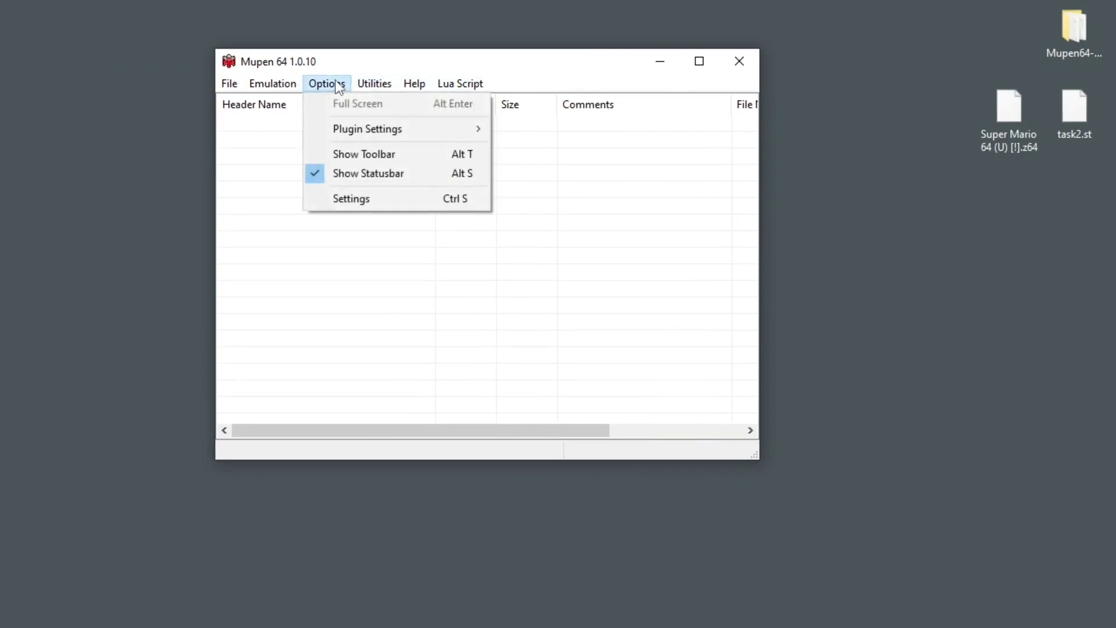
left_click(365, 198)
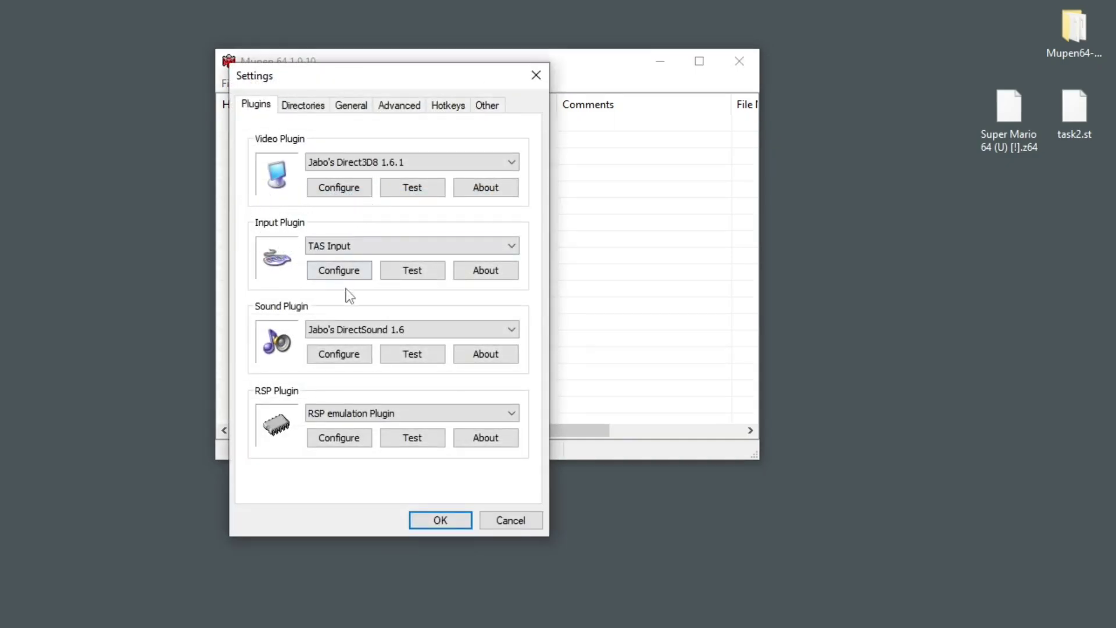
Step: Review the TAS Input plugin configuration and the Hotkeys tab, then confirm the settings with OK
left_click(343, 272)
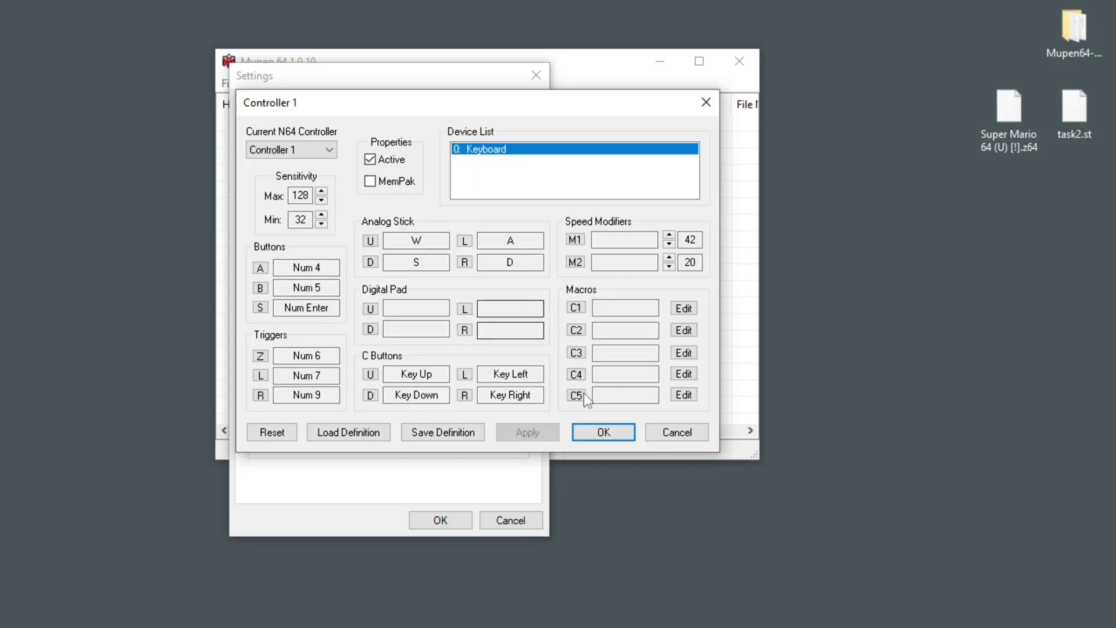
left_click(604, 433)
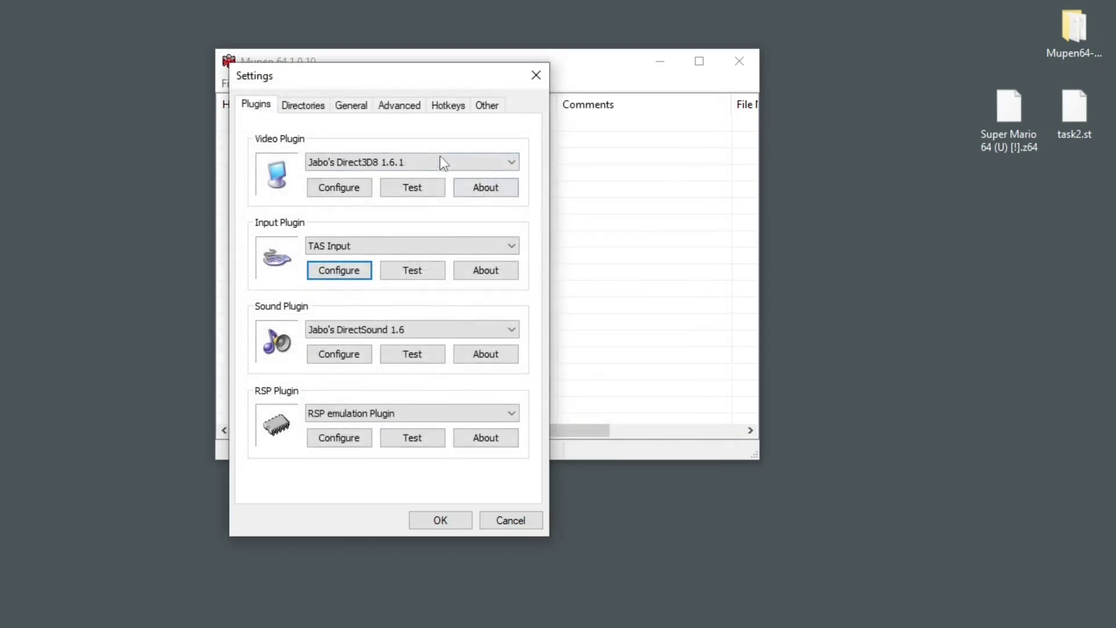
left_click(447, 109)
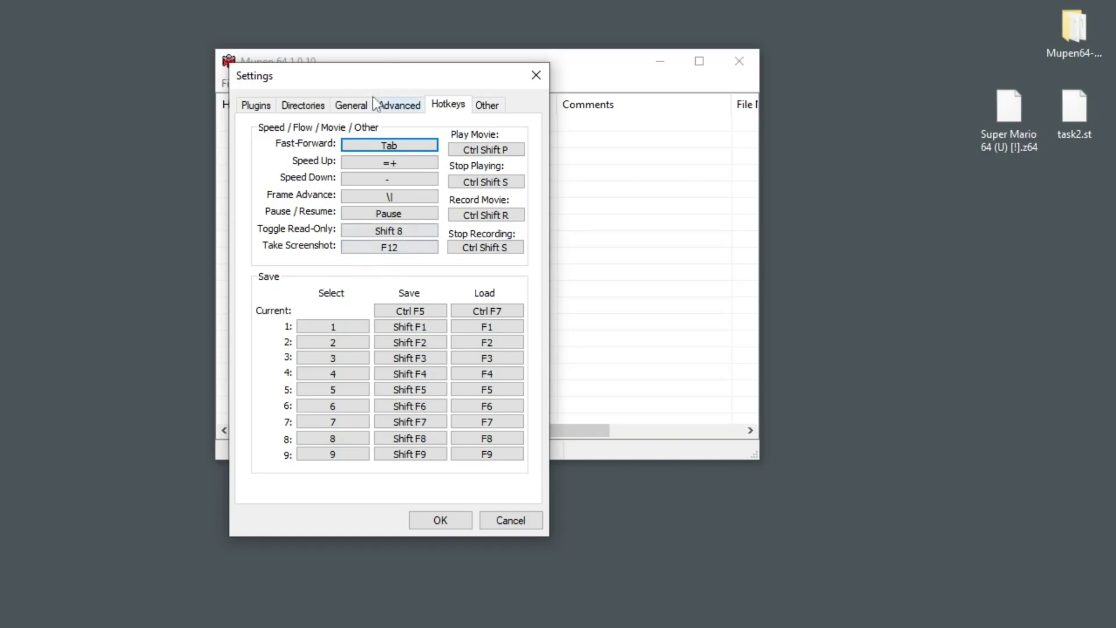
left_click(343, 106)
left_click(256, 105)
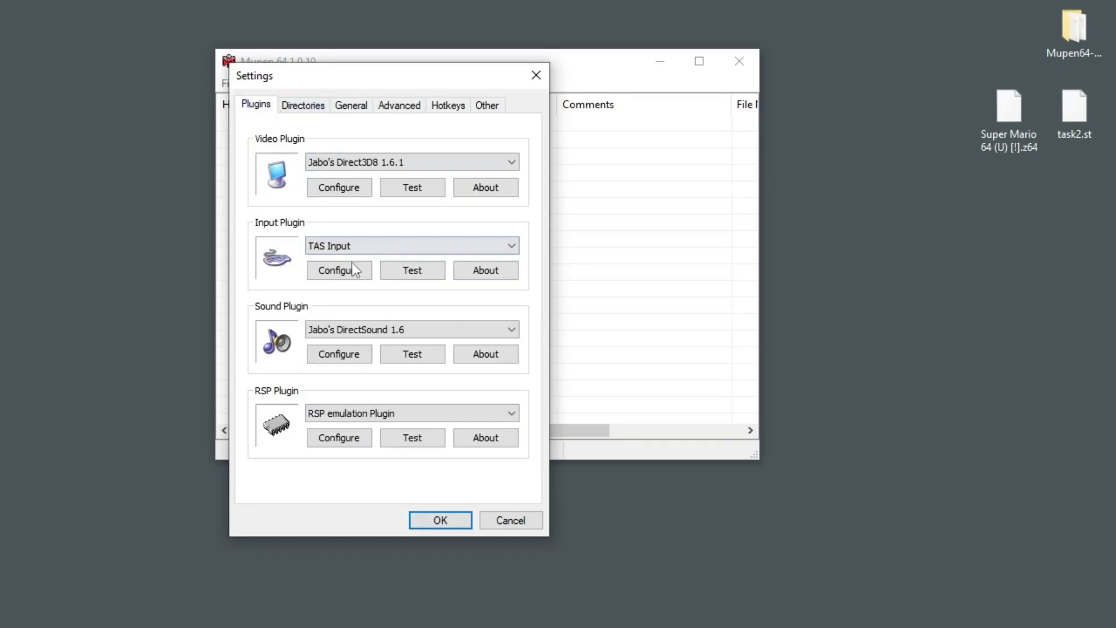
left_click(352, 277)
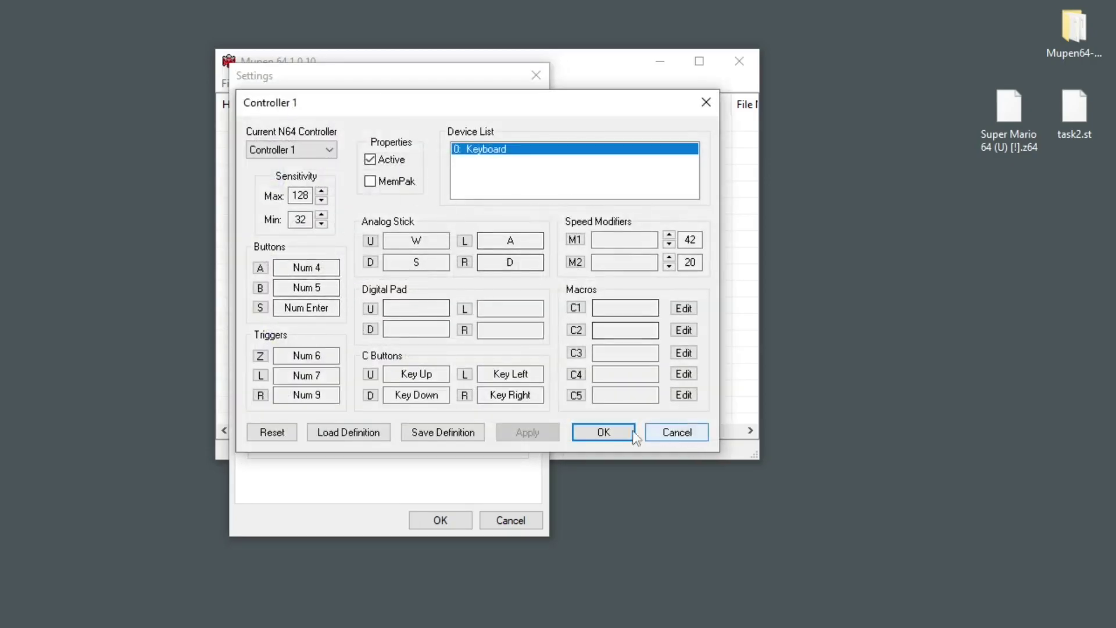
left_click(678, 433)
left_click(440, 520)
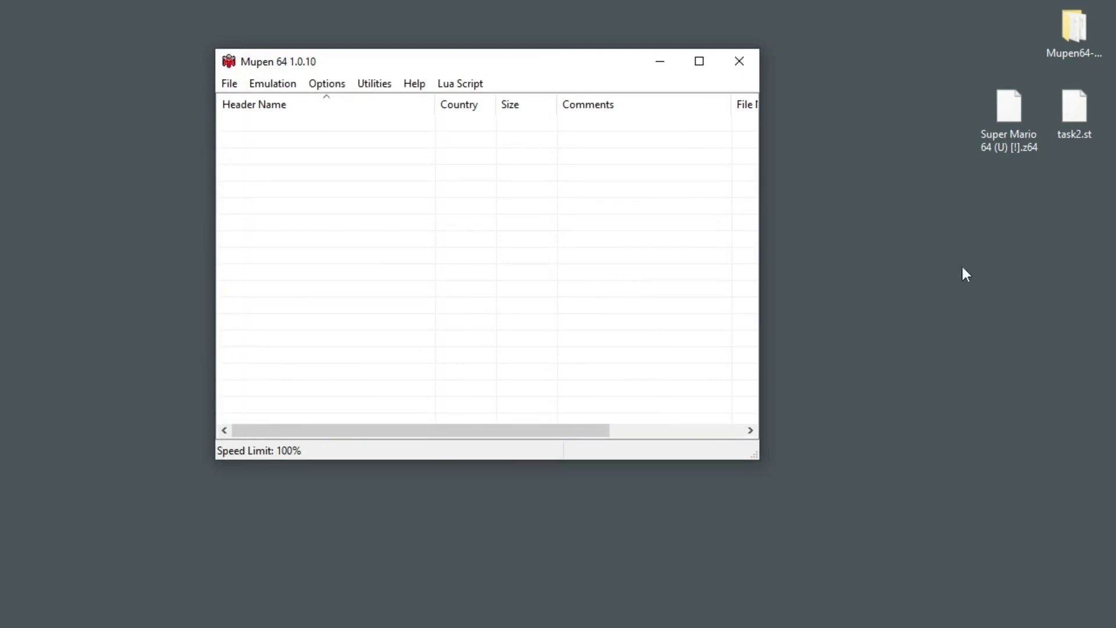
Step: Drop the Super Mario 64 ROM onto the emulator to start it and raise the game window
left_click_drag(1009, 106, 679, 250)
left_click_drag(603, 260, 602, 261)
left_click_drag(585, 64, 571, 30)
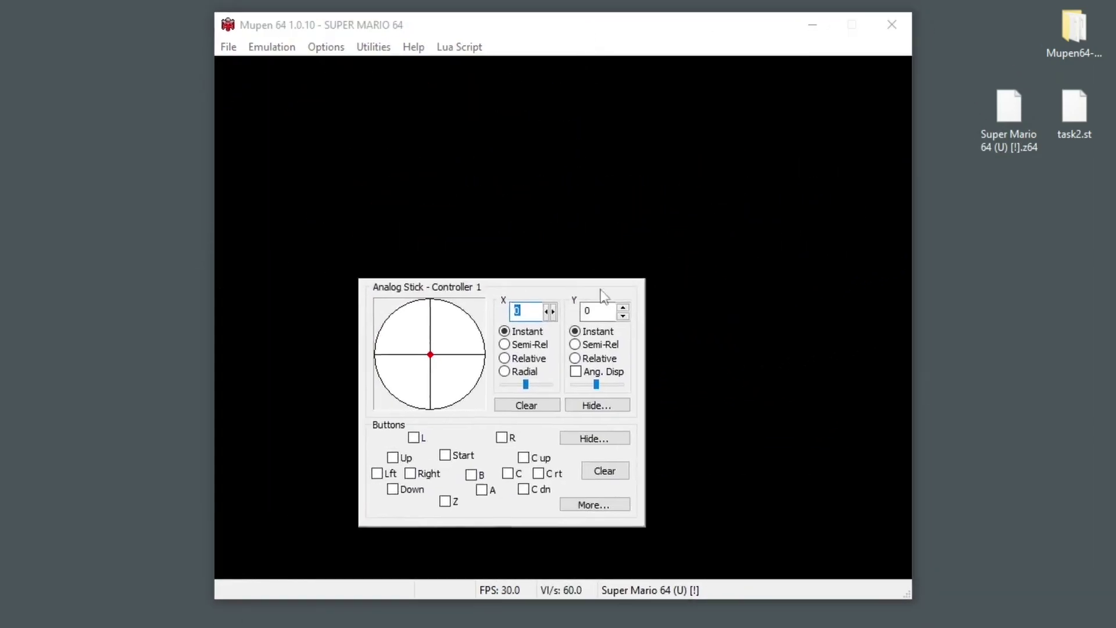
Step: Set the TAS Input panel to Stay on Top and arrange it beside the top-left game window
left_click_drag(836, 266, 975, 288)
left_click(856, 304)
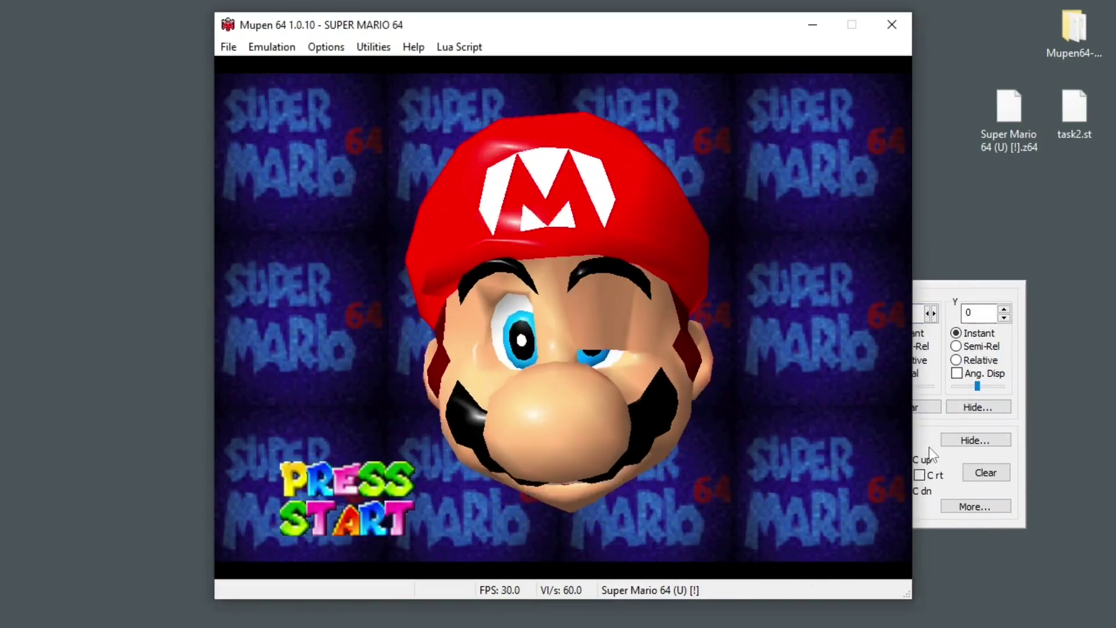
right_click(929, 448)
left_click(948, 459)
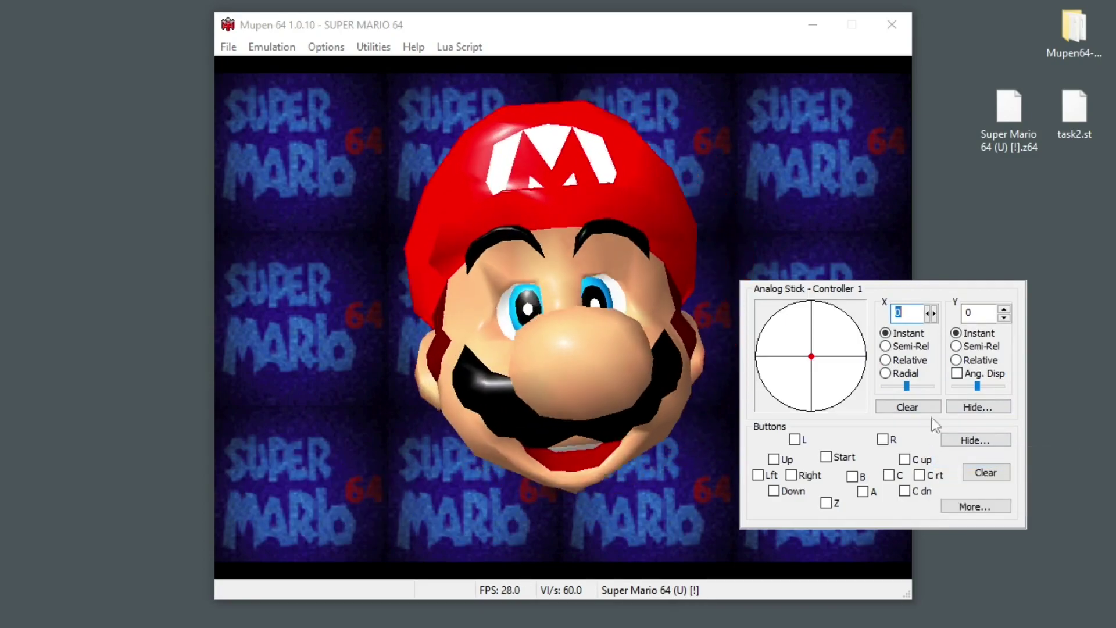
left_click_drag(662, 32, 450, 27)
left_click(946, 291)
left_click_drag(947, 291, 903, 389)
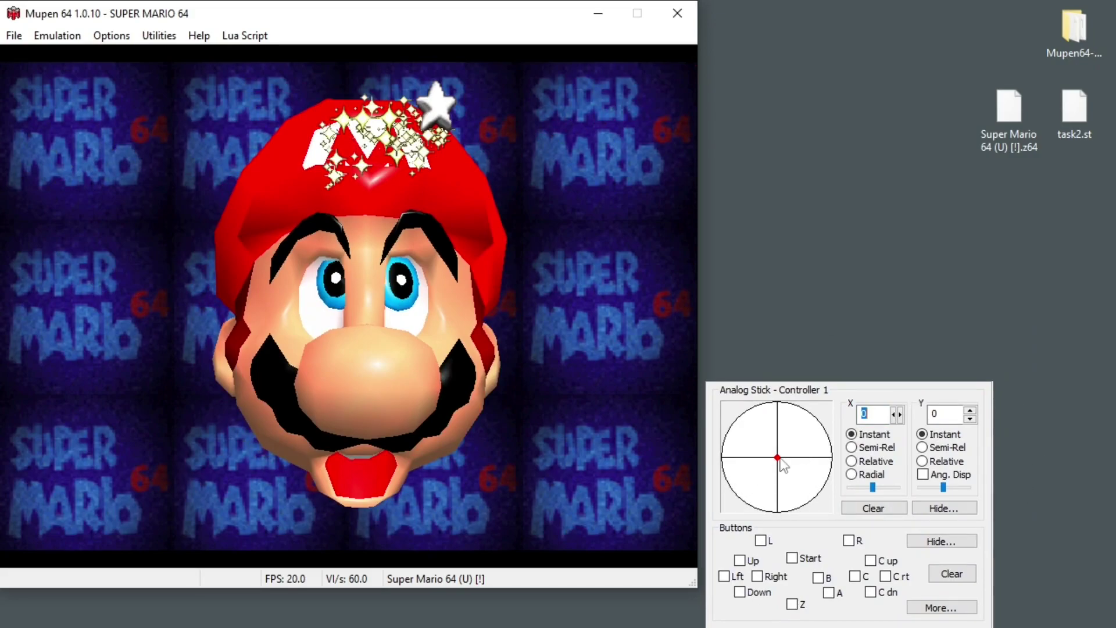
left_click_drag(784, 466, 762, 308)
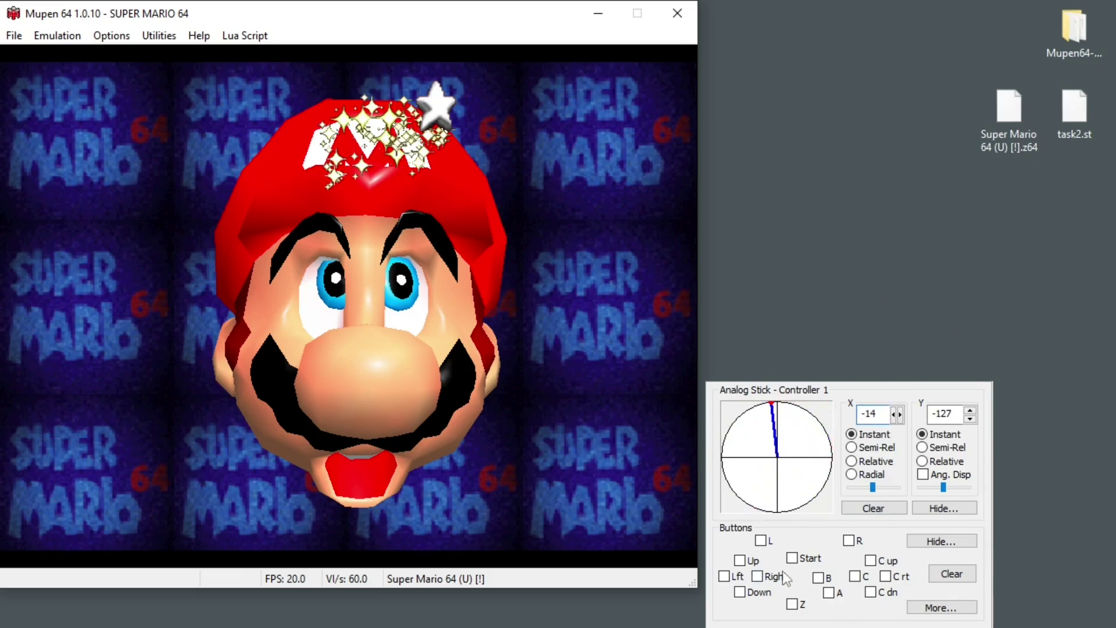
left_click(819, 577)
left_click(820, 578)
left_click_drag(802, 437, 777, 457)
left_click(1077, 112)
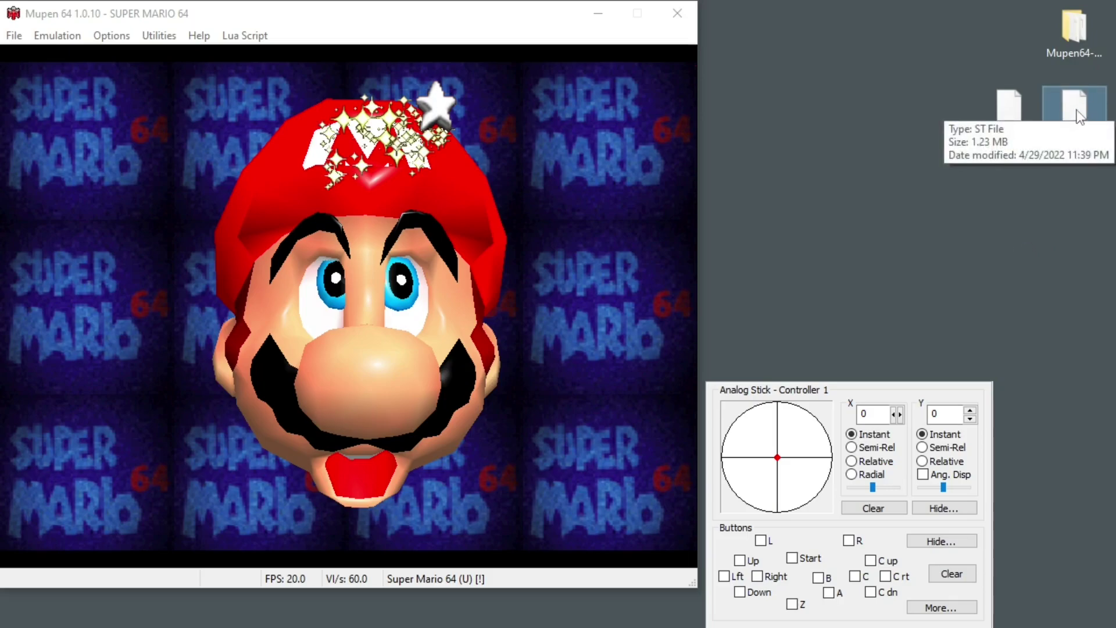
Step: Load the task2.st savestate into the game and switch the active savestate slot
left_click_drag(1074, 113, 954, 258)
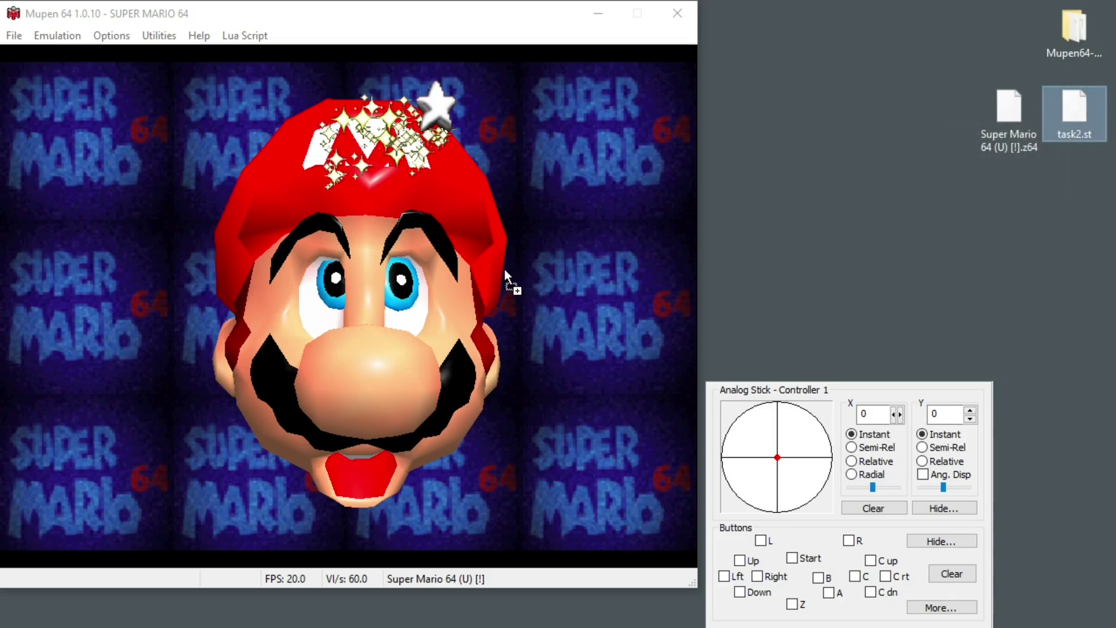
left_click_drag(505, 270, 508, 288)
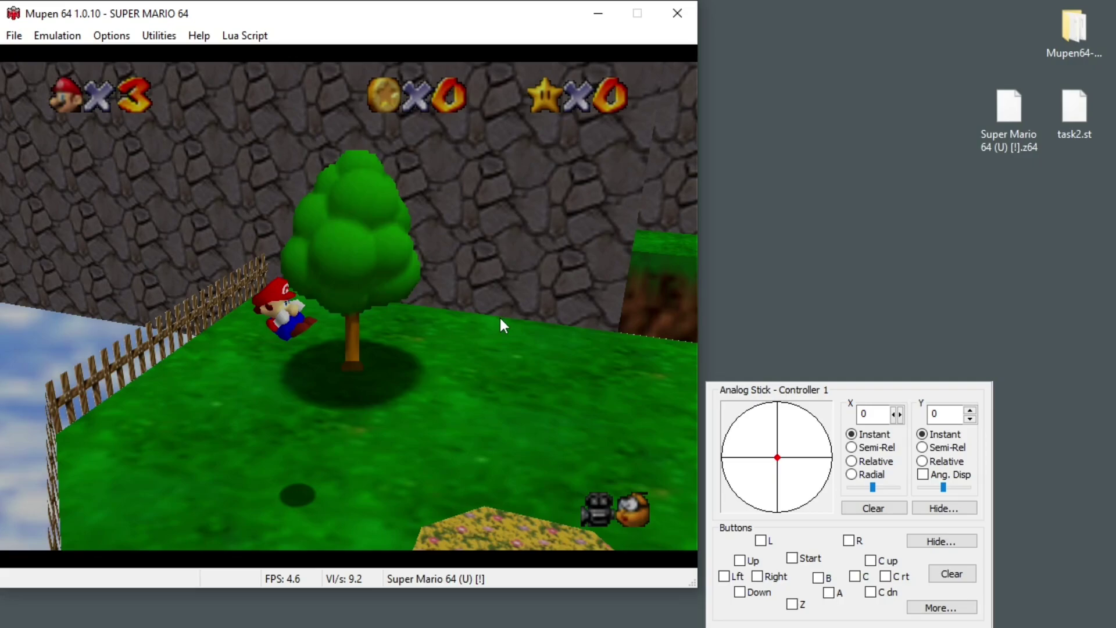
key("F5")
key("shift+5")
key("shift+7")
key("shift+8")
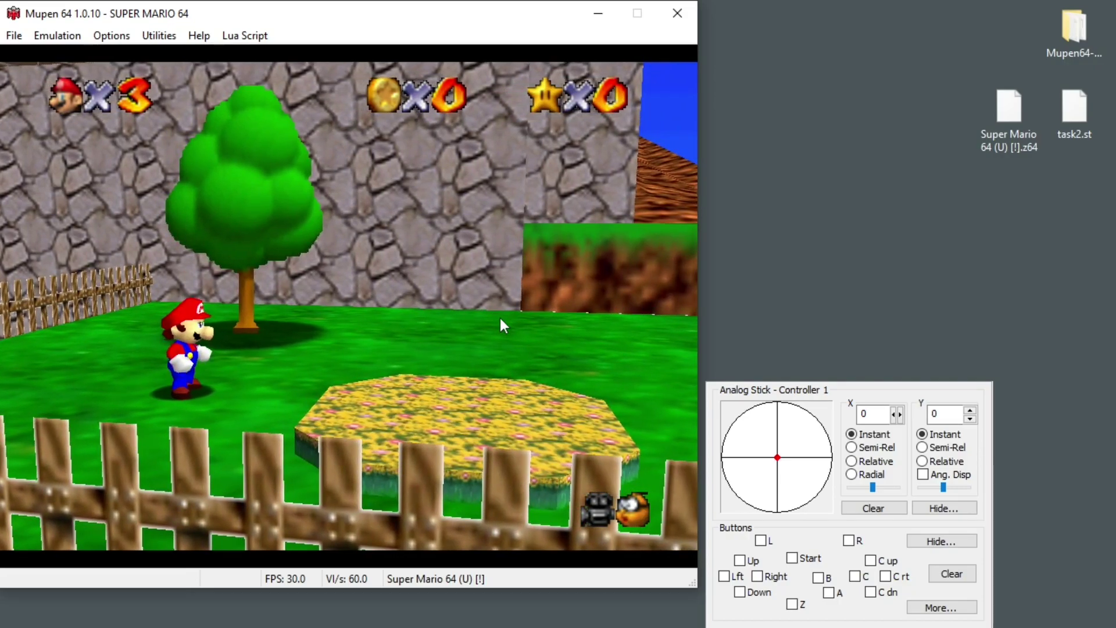
Step: Run, dive and jump Mario toward the tree with stick keys, then reload savestate slot 1
key("Right")
key("Up")
key("x")
key("Left")
key("Right")
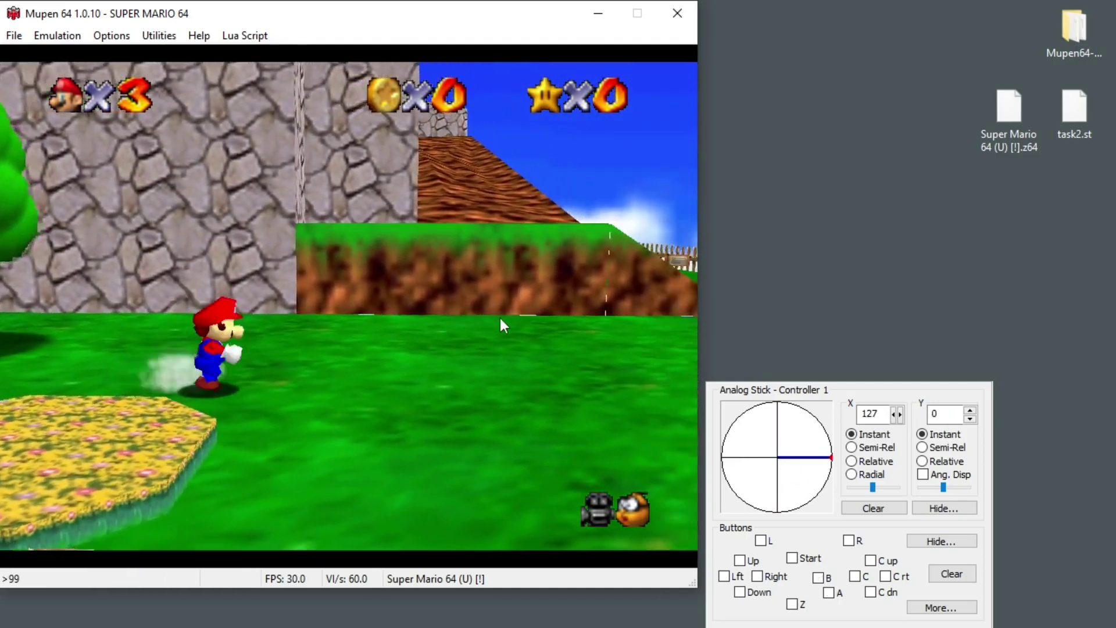
key("Left")
key("Left")
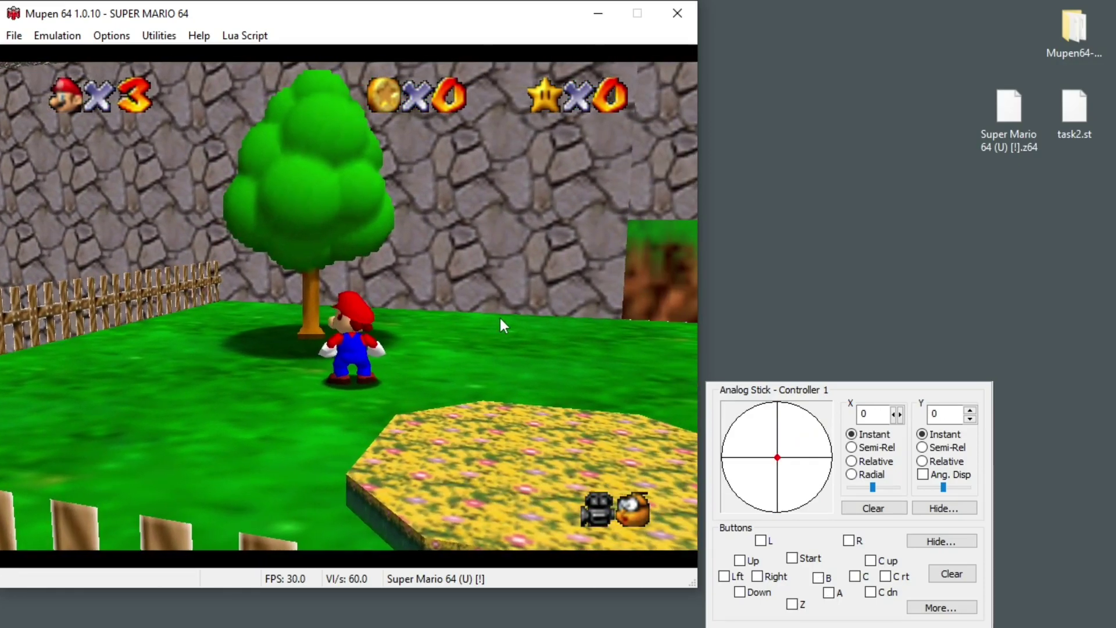
key("Up")
key("x")
key("Right")
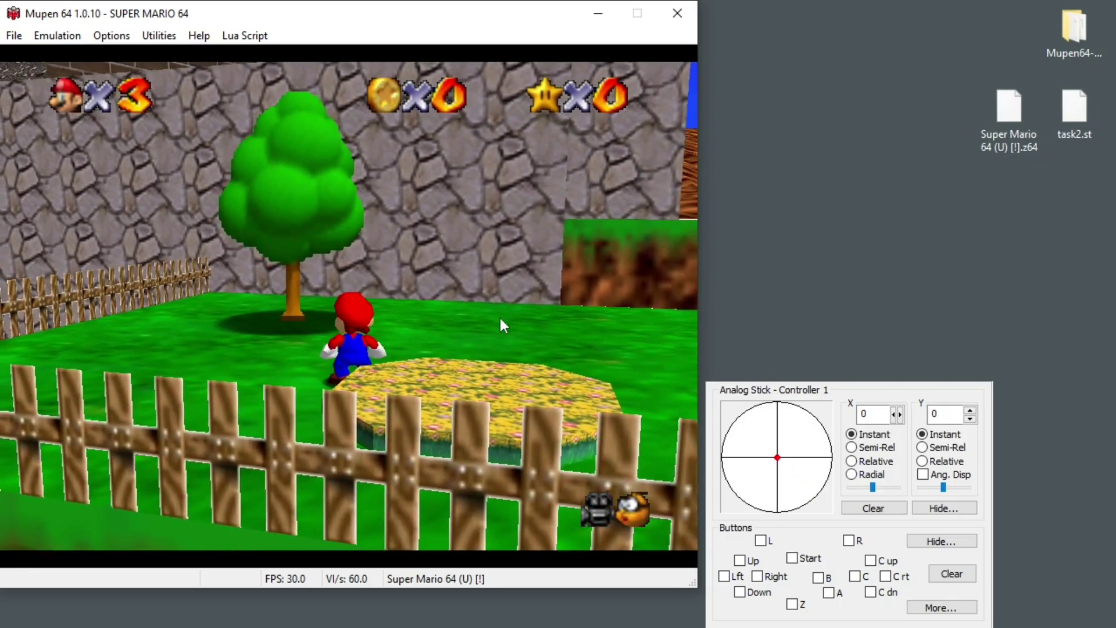
key("F7")
key("F7")
key("F7")
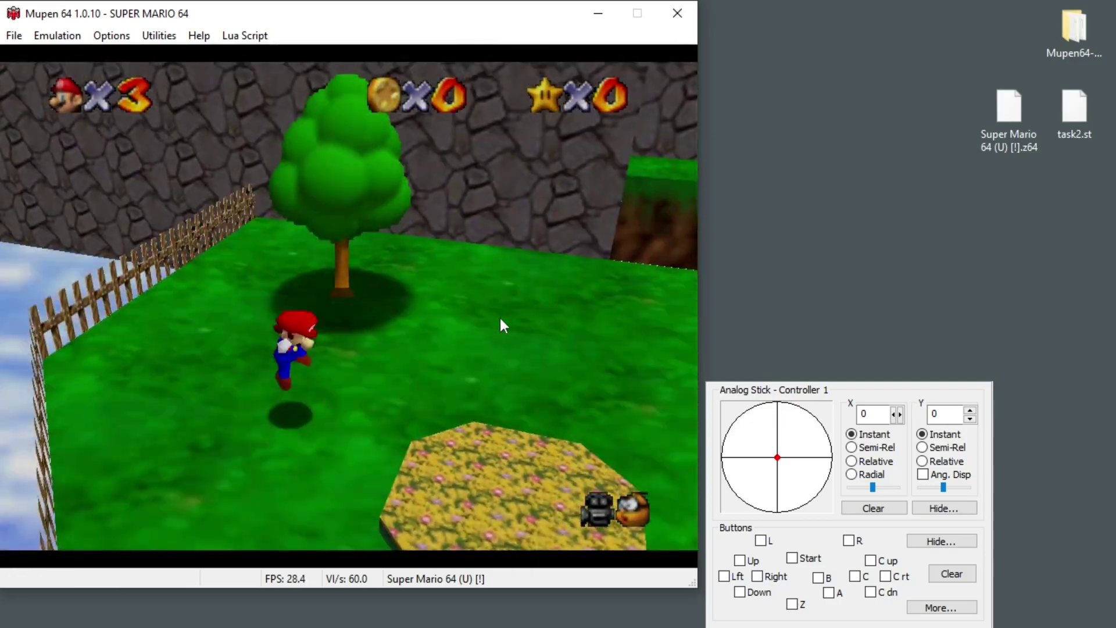